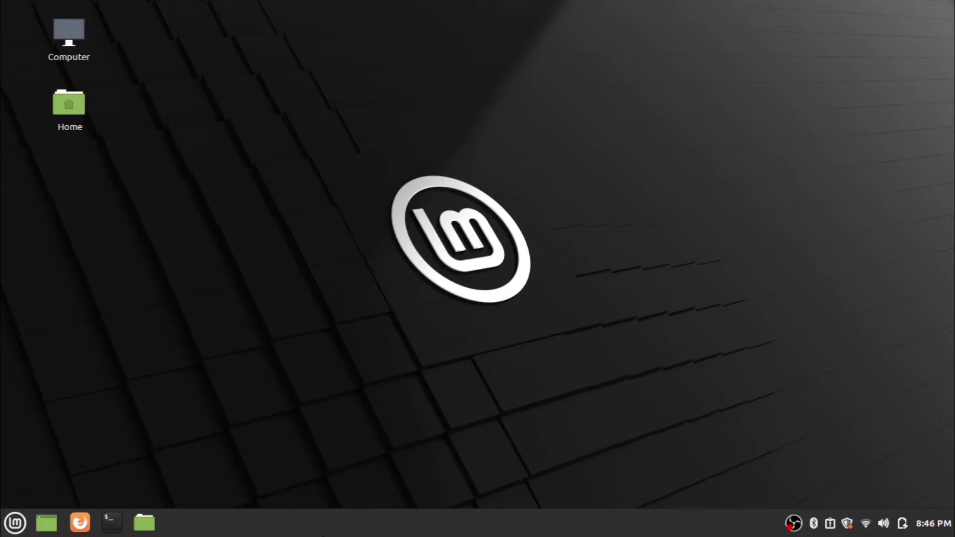
- Launch Firefox from the taskbar
left_click(80, 522)
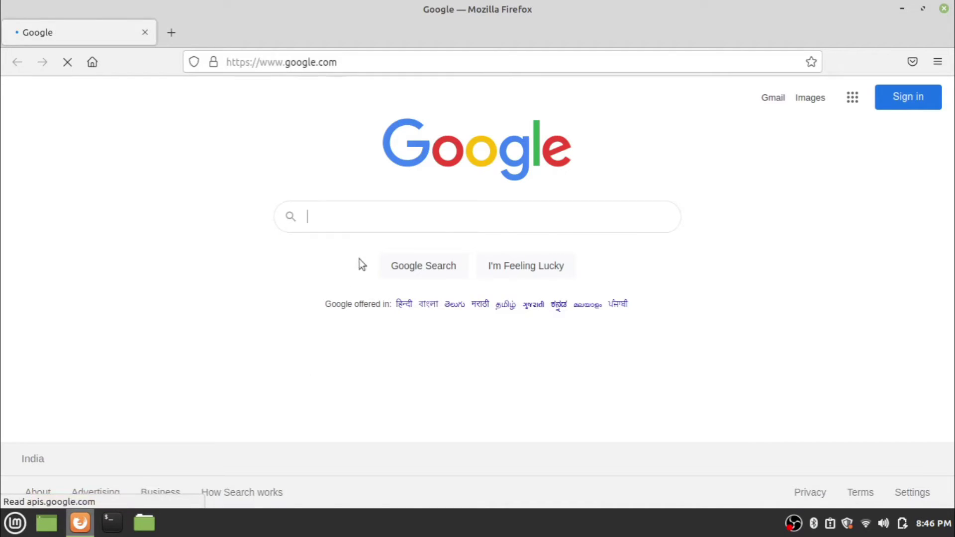
- Search Google for 'python' and open the python.org downloads page
left_click(382, 218)
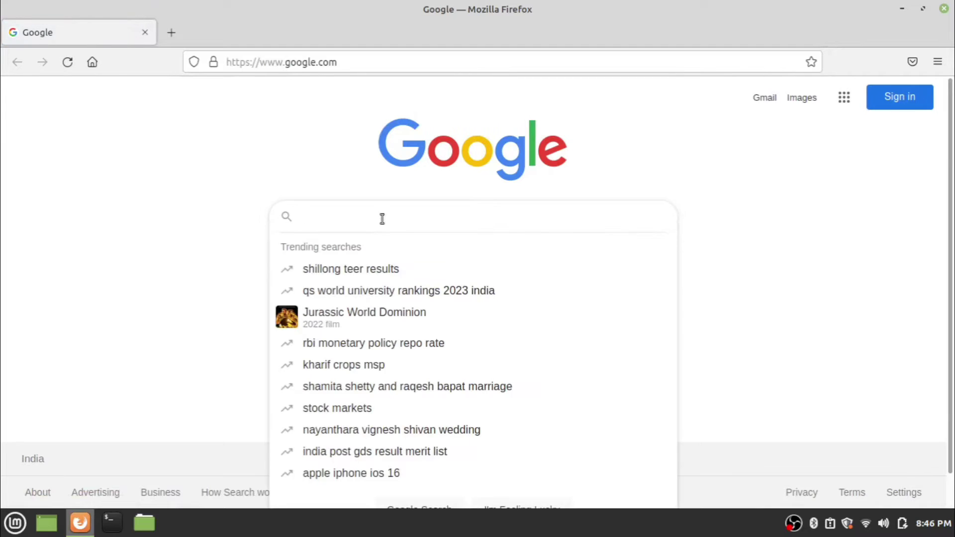
type("py")
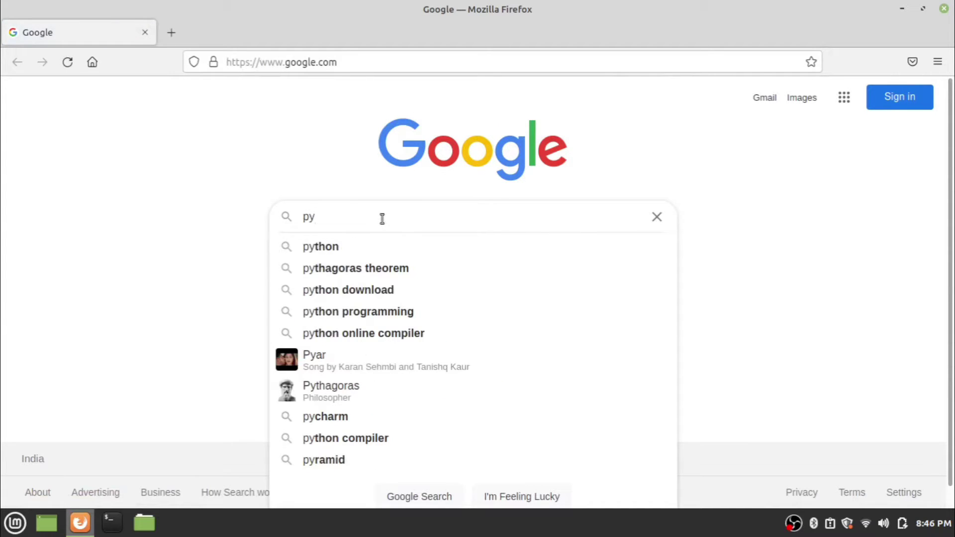
type("thon")
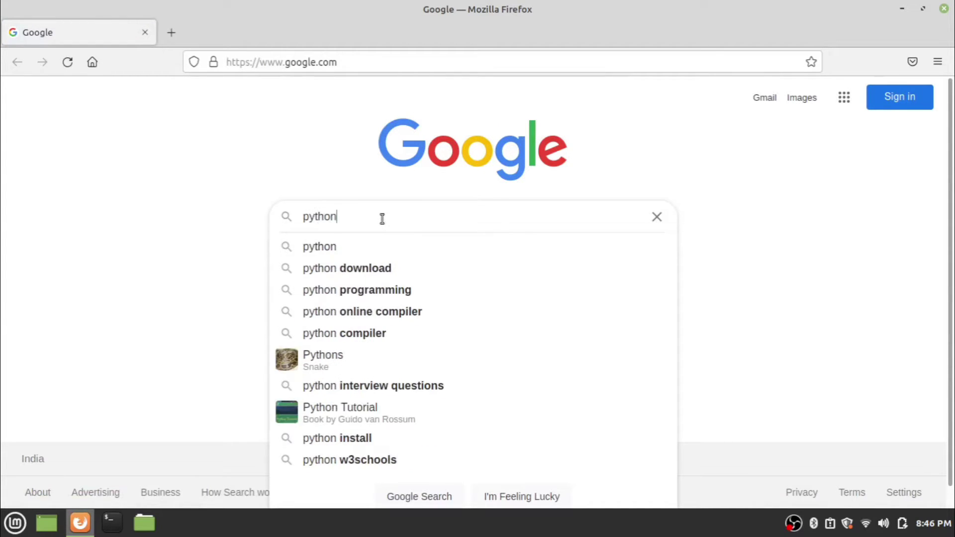
key("Return")
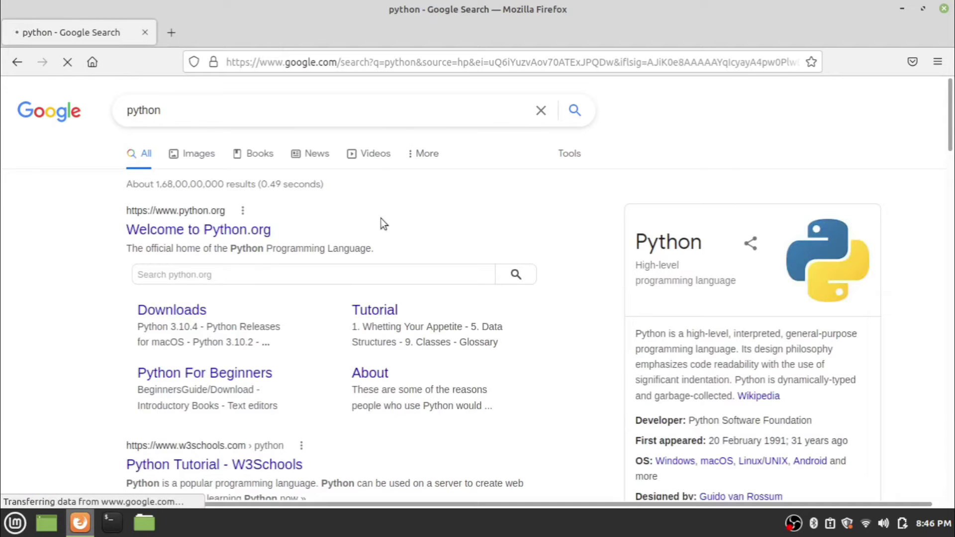
left_click(182, 309)
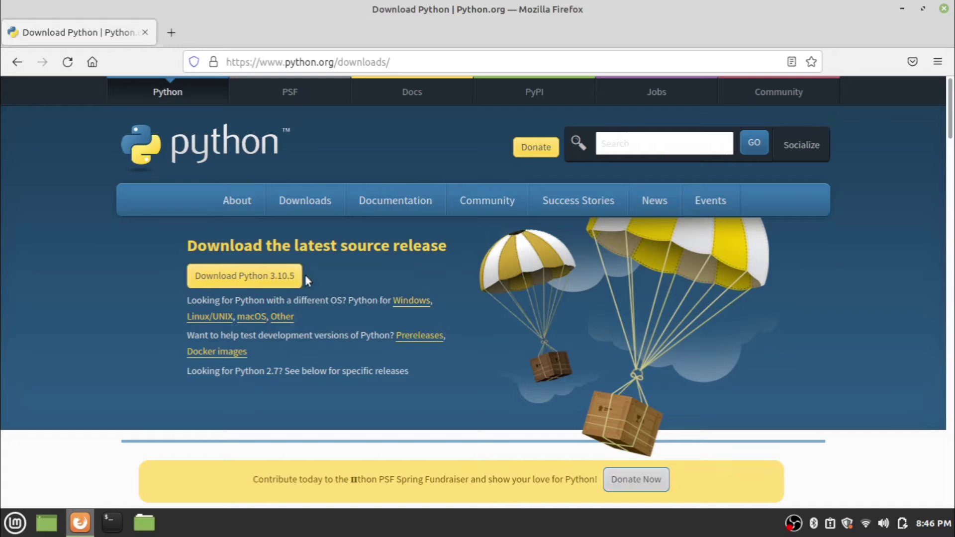
- Download the Python 3.10.5 source archive Python-3.10.5.tar.xz, then minimize Firefox
left_click(256, 280)
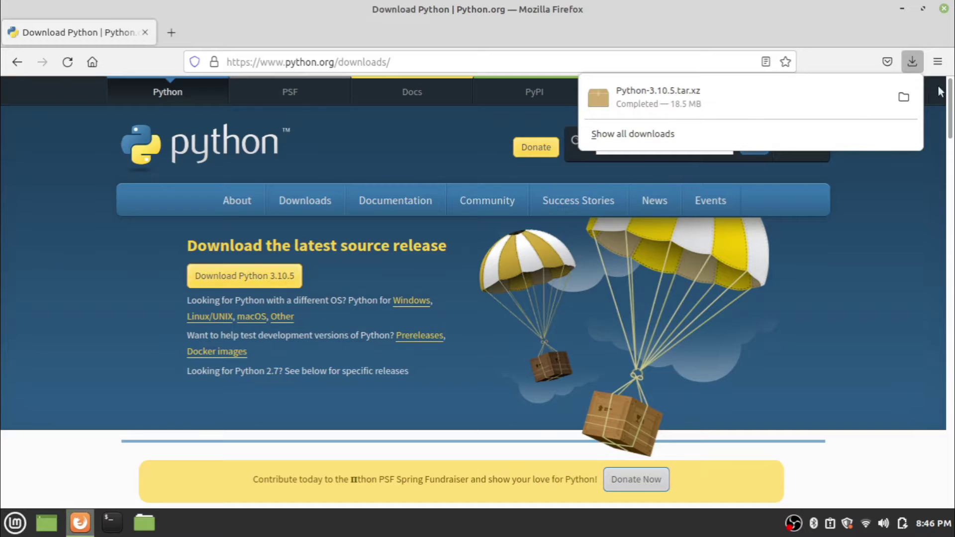
left_click(905, 10)
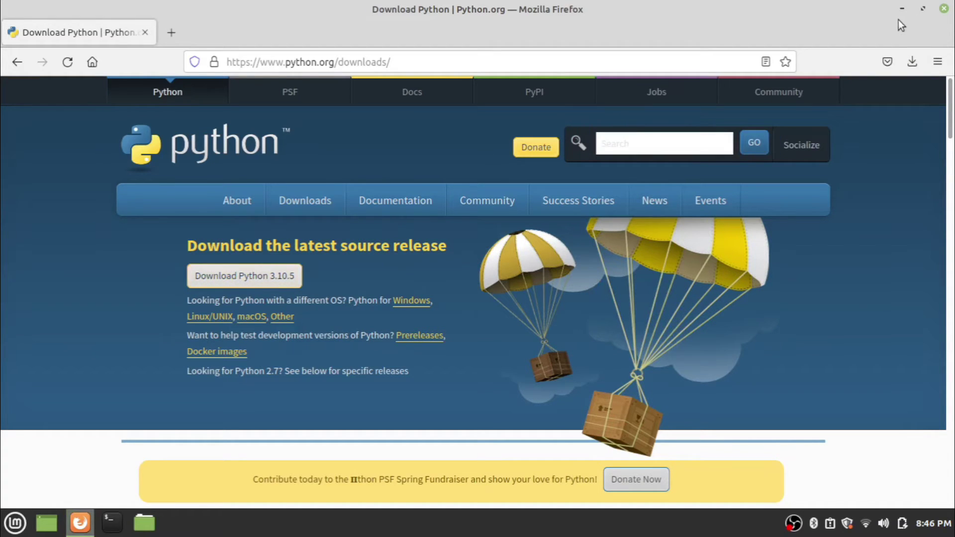
left_click(902, 10)
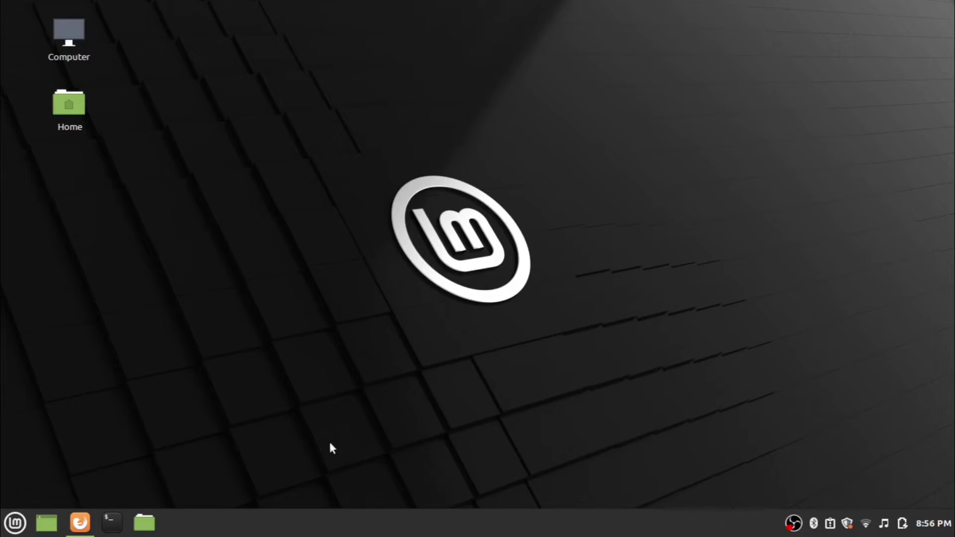
- In Nemo, use Extract Here on Python-3.10.5.tar.xz in Downloads, then minimize the window
left_click(145, 523)
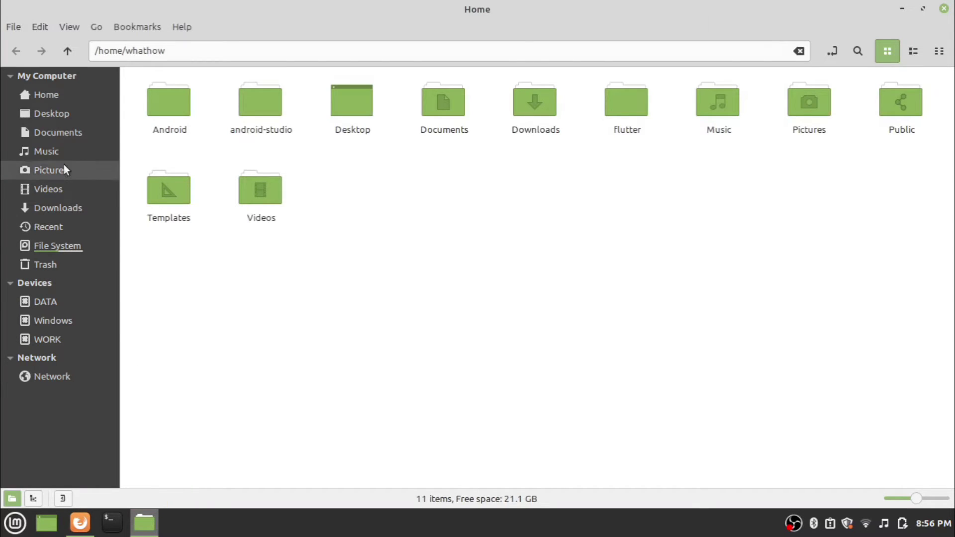
left_click(74, 210)
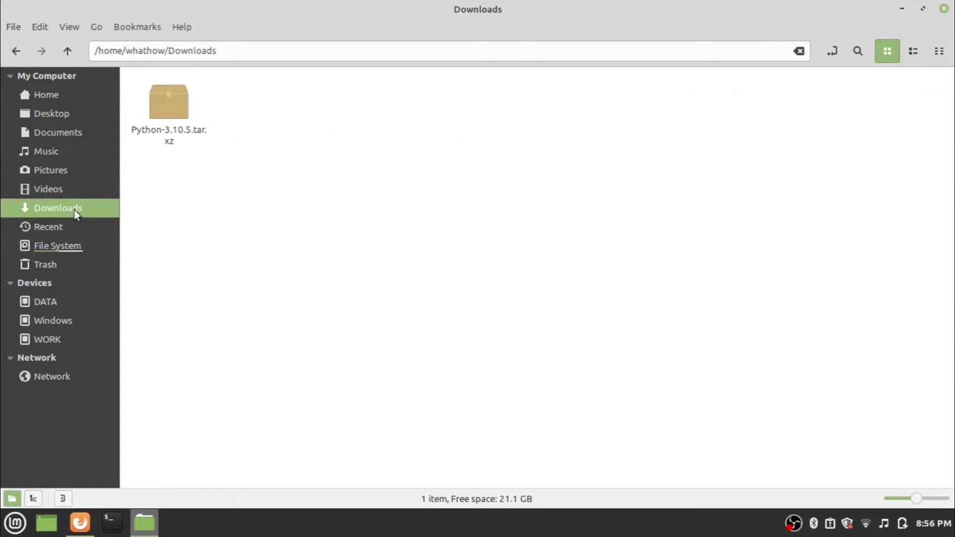
right_click(177, 110)
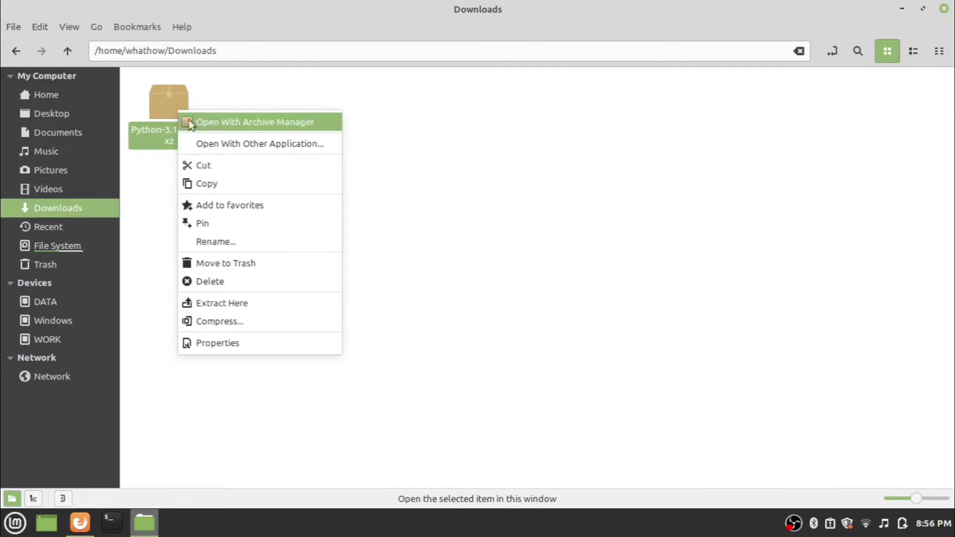
left_click(324, 304)
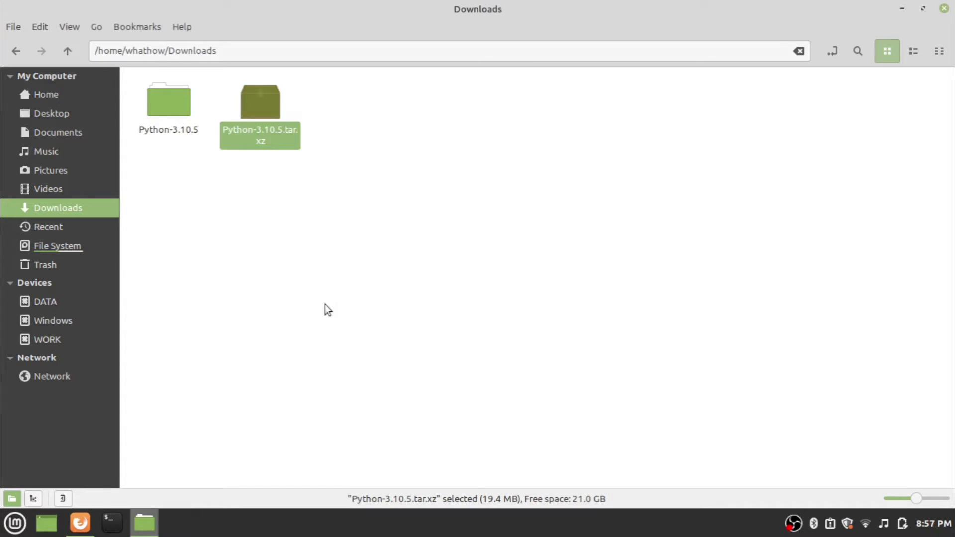
left_click(901, 9)
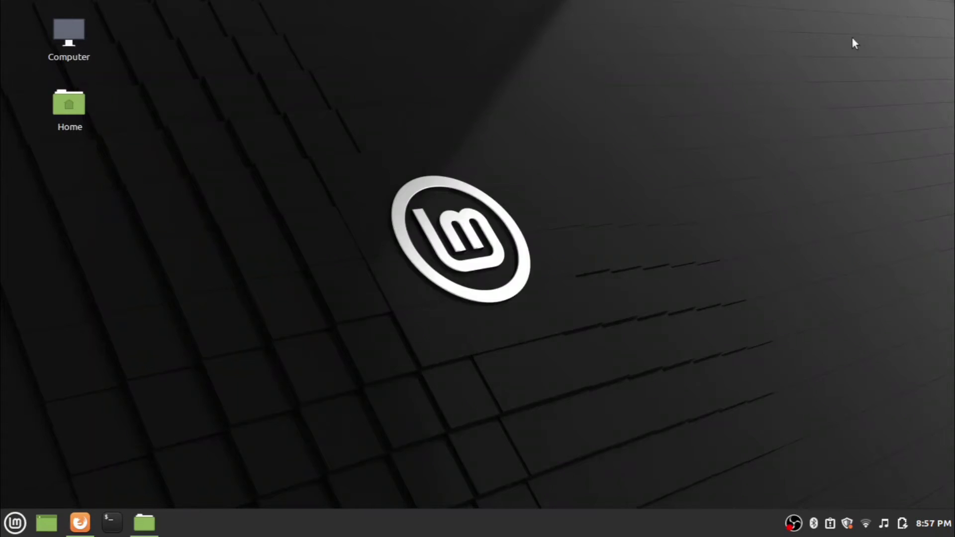
- Open a terminal and cd into Downloads/Python-3.10.5 using Tab completion
left_click(114, 528)
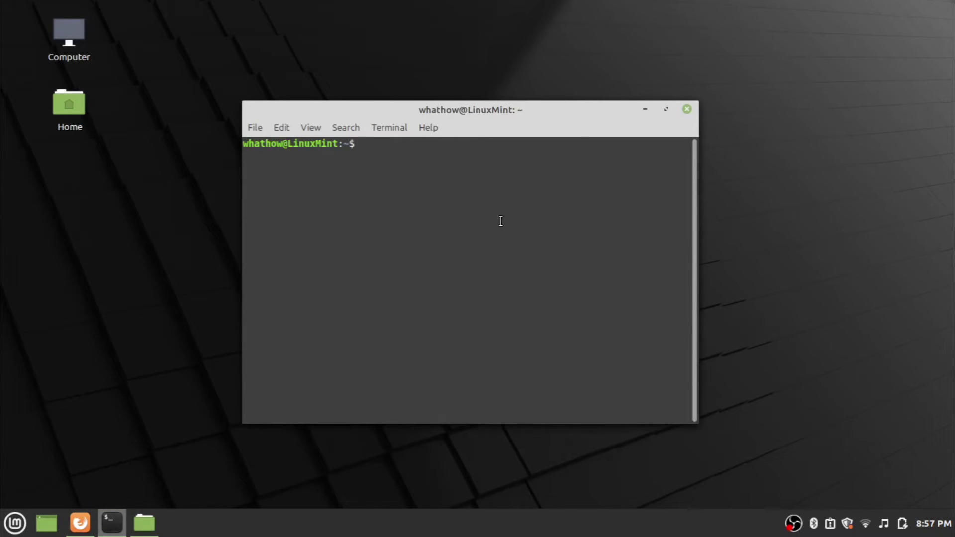
type("d")
key("BackSpace")
type("cd Dow")
key("Tab")
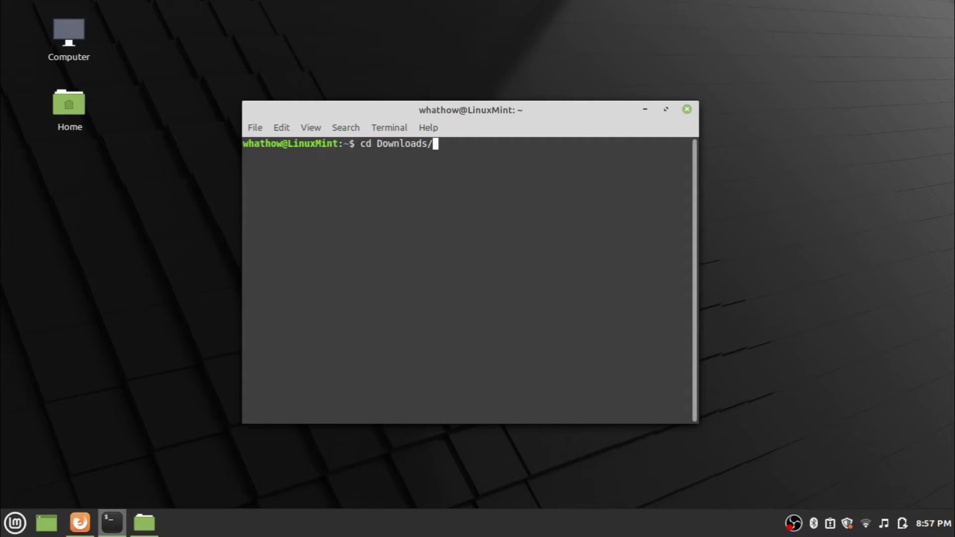
key("Return")
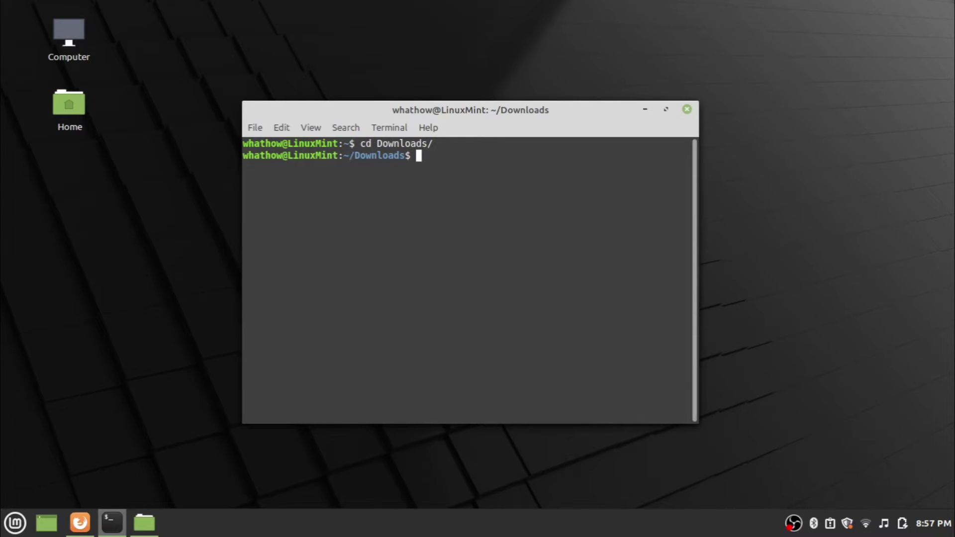
type("cd py")
key("BackSpace")
key("BackSpace")
type("P")
key("Tab")
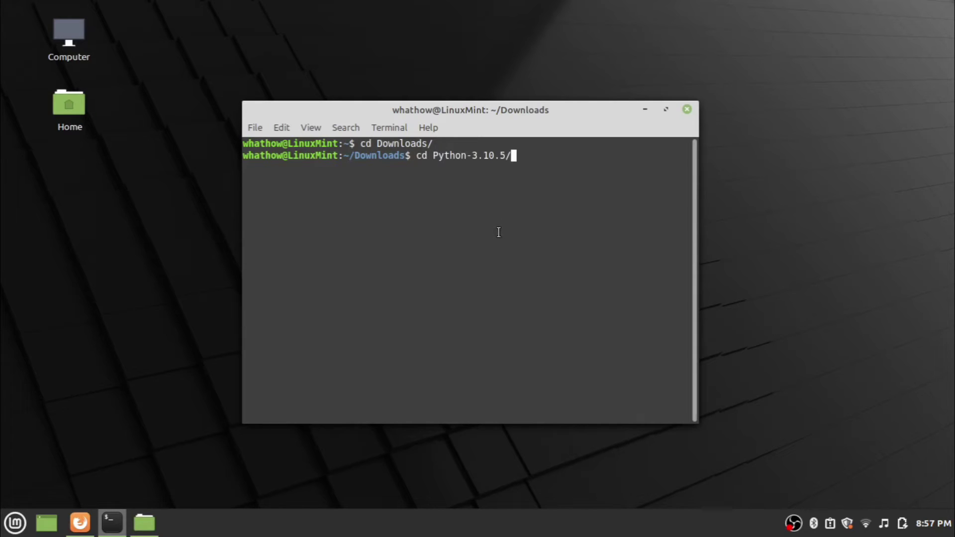
key("Return")
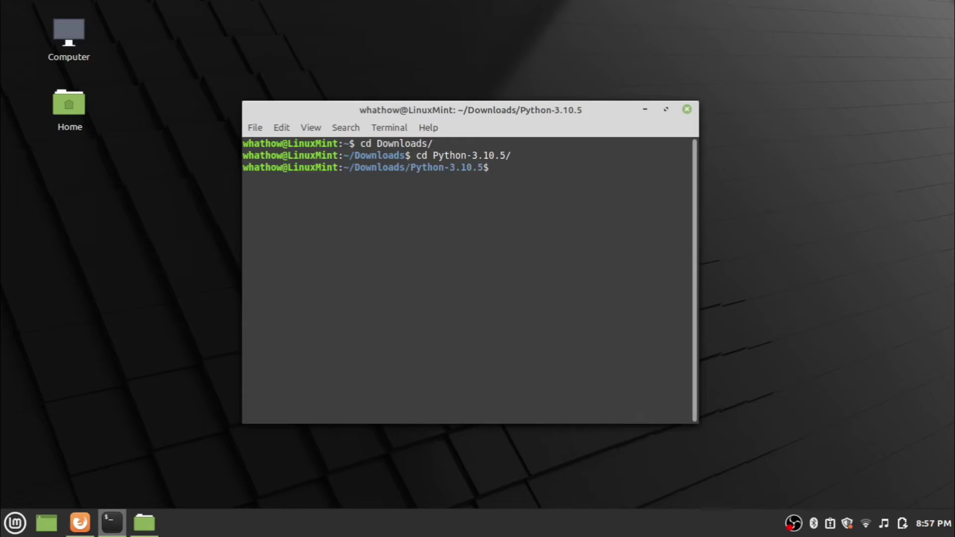
- Run ./configure, then make to compile the Python 3.10.5 sources
type("./conf")
key("BackSpace")
key("BackSpace")
type("nfigure")
key("Return")
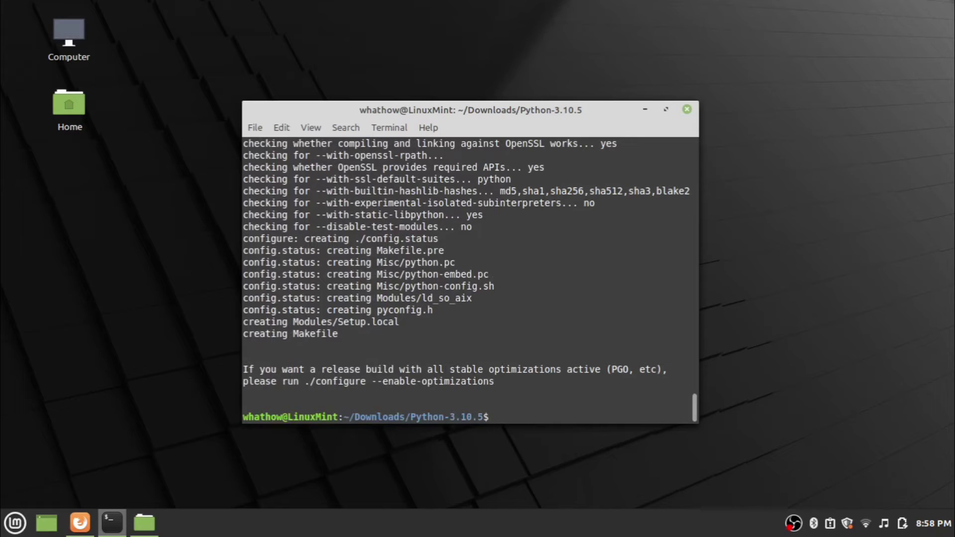
type("make")
key("Return")
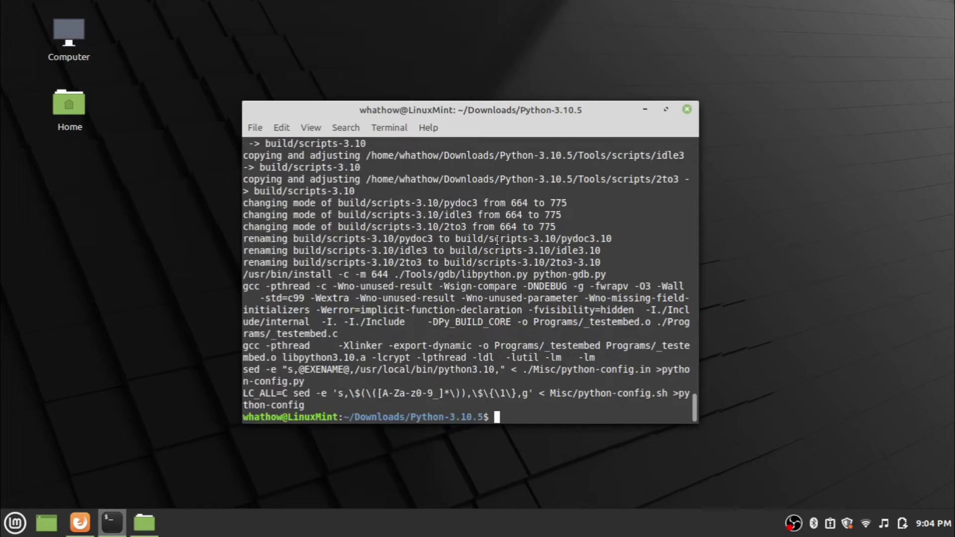
- Run sudo make install with the administrator password, then clear the terminal
type("sudo make insta")
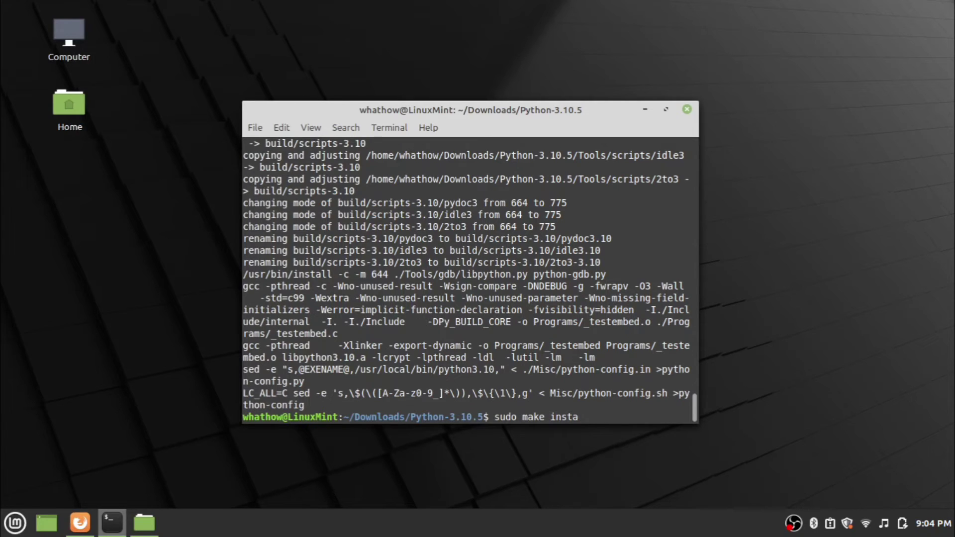
type("ll")
key("Return")
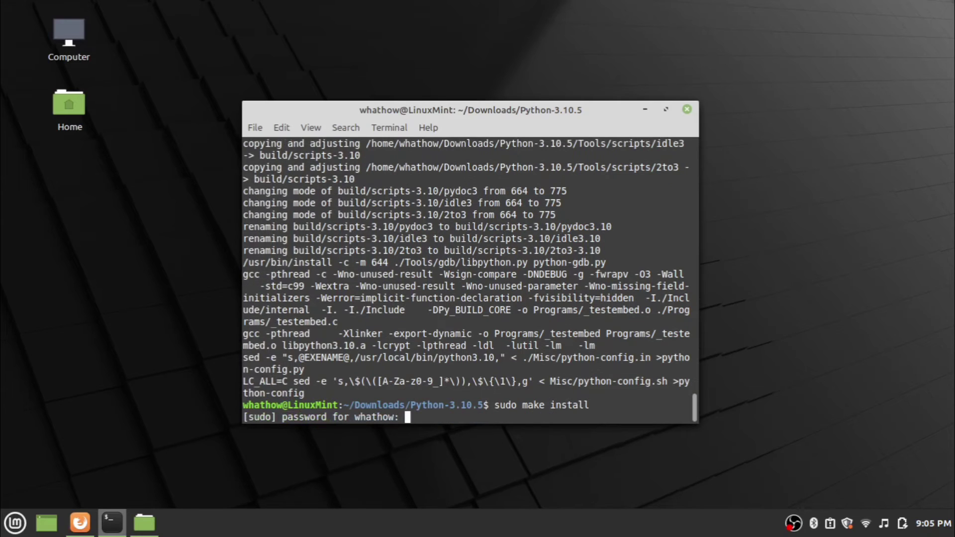
type("********")
key("Return")
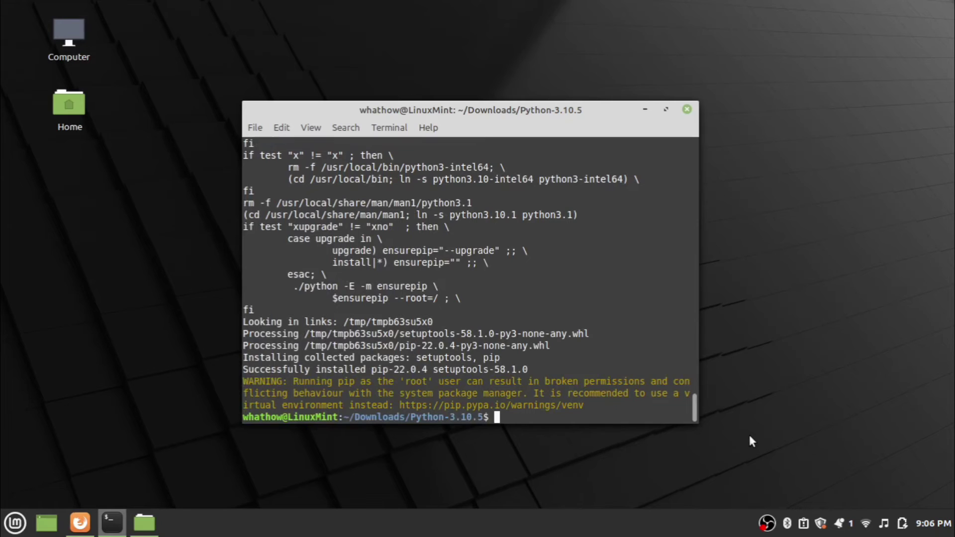
type("clear")
key("Return")
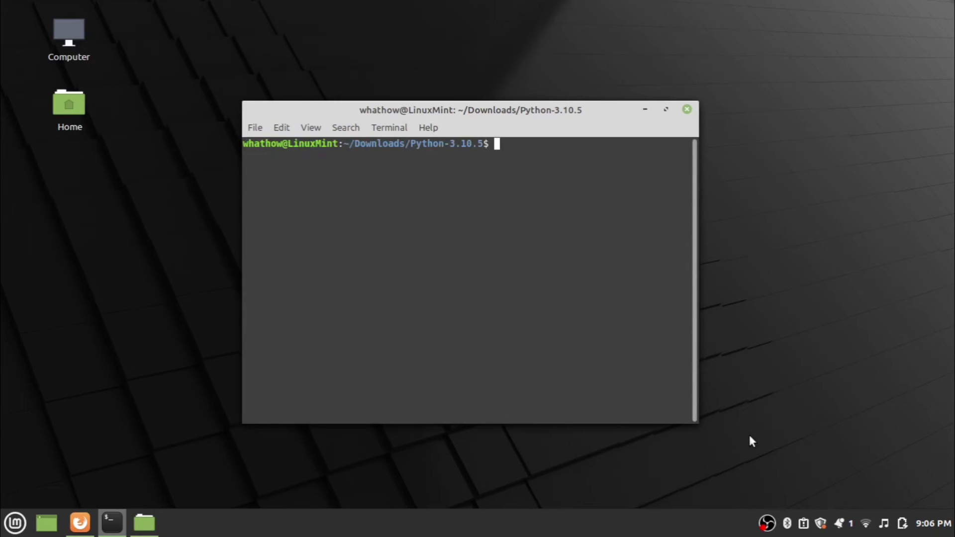
- Run python3 --version and highlight the reported version 3.10.5
type("python3 --ve")
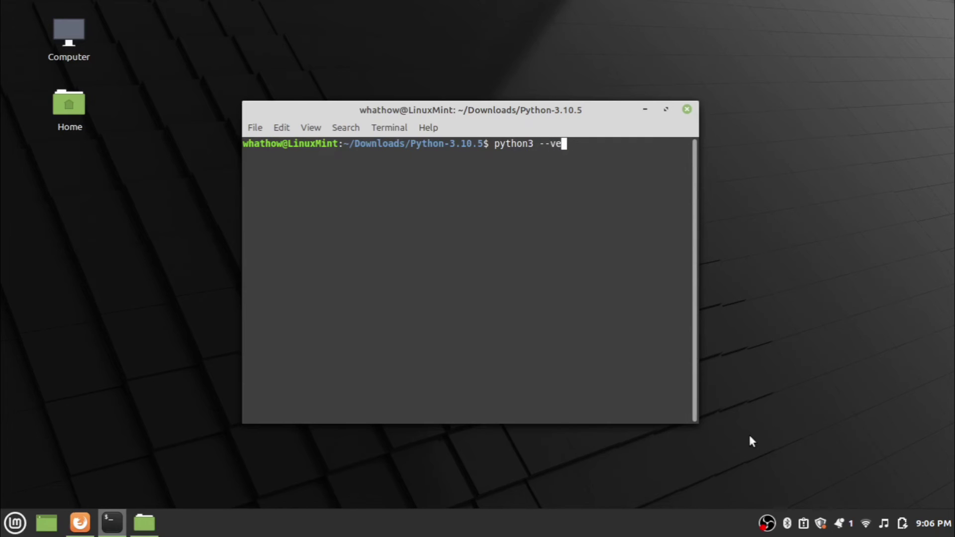
type("rsion")
key("Return")
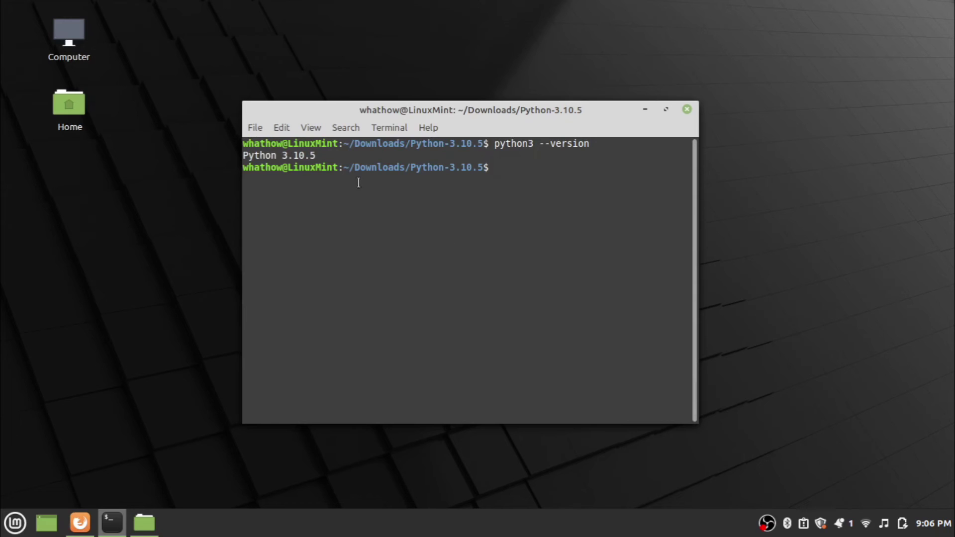
double_click(306, 154)
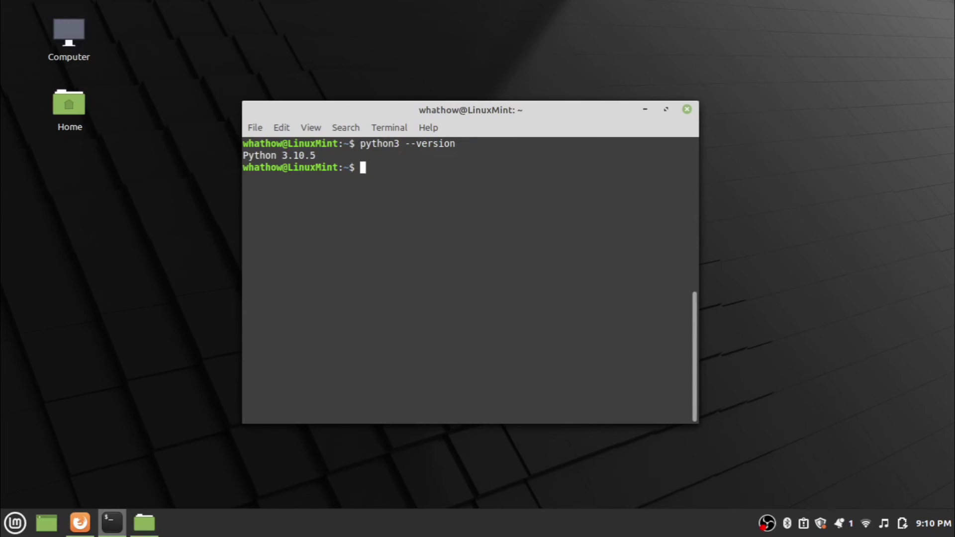
- Start python3 and run print("Welcome to python 3.10.5") at the >>> prompt
type("python3")
key("Return")
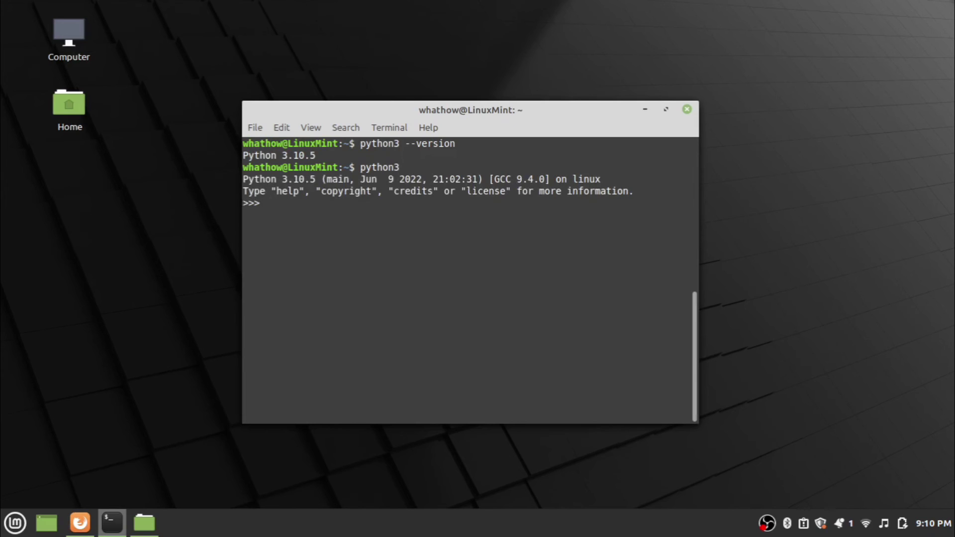
type("print(\"Welcome to python 2.1")
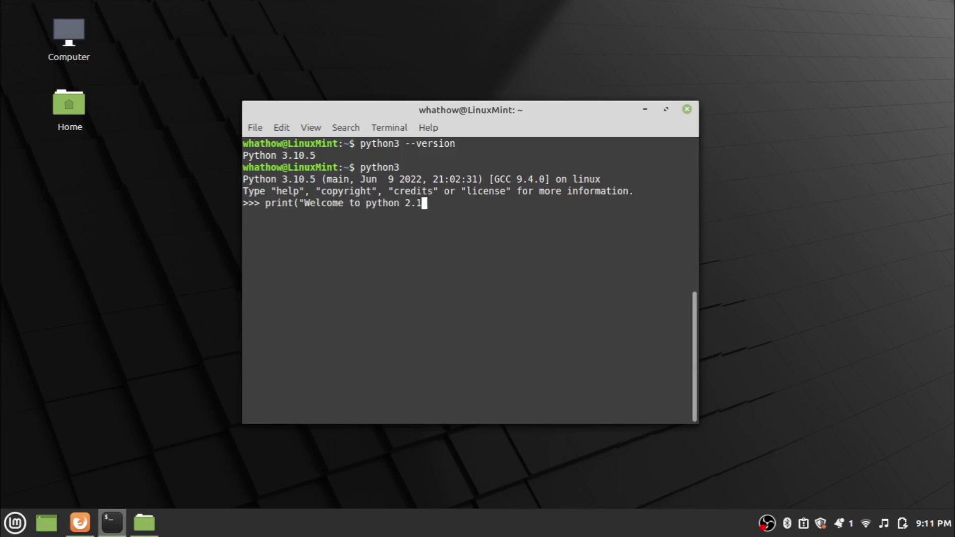
key("BackSpace")
key("BackSpace")
key("BackSpace")
type("3.10.5\")")
key("Return")
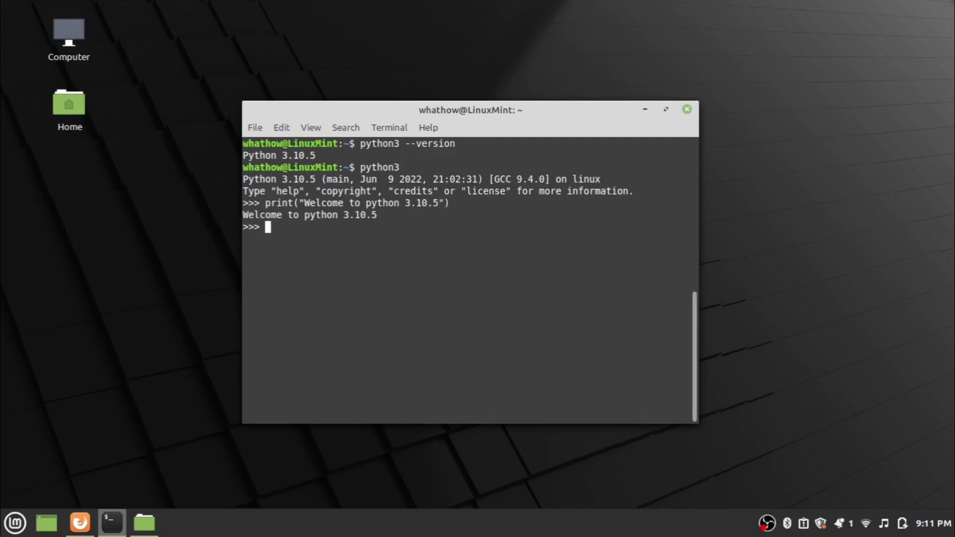